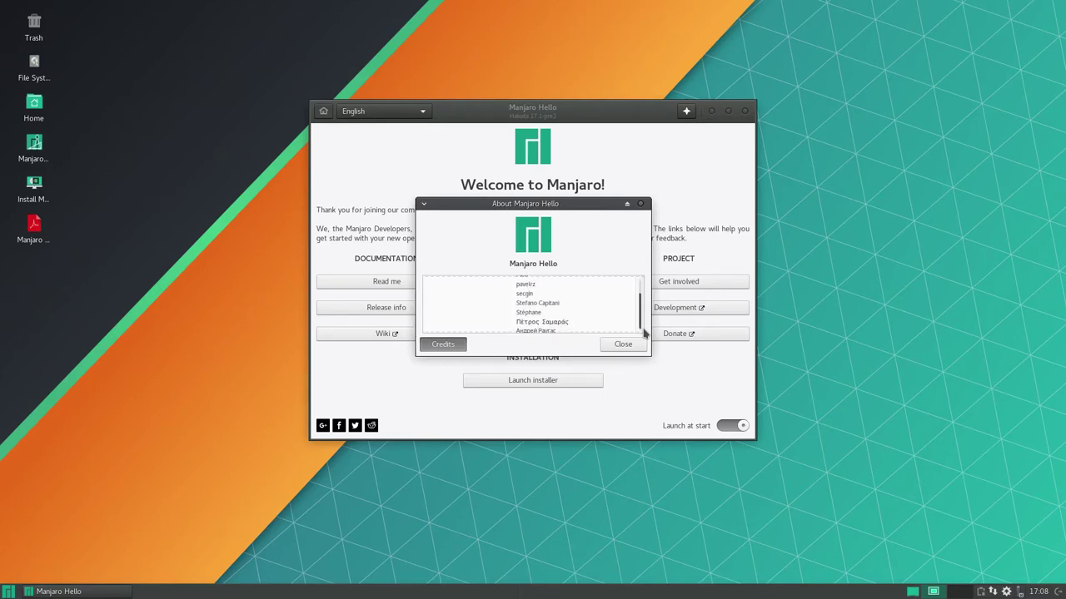
Close the Manjaro Hello about dialog and enlarge the home folder's file manager window.
click(623, 344)
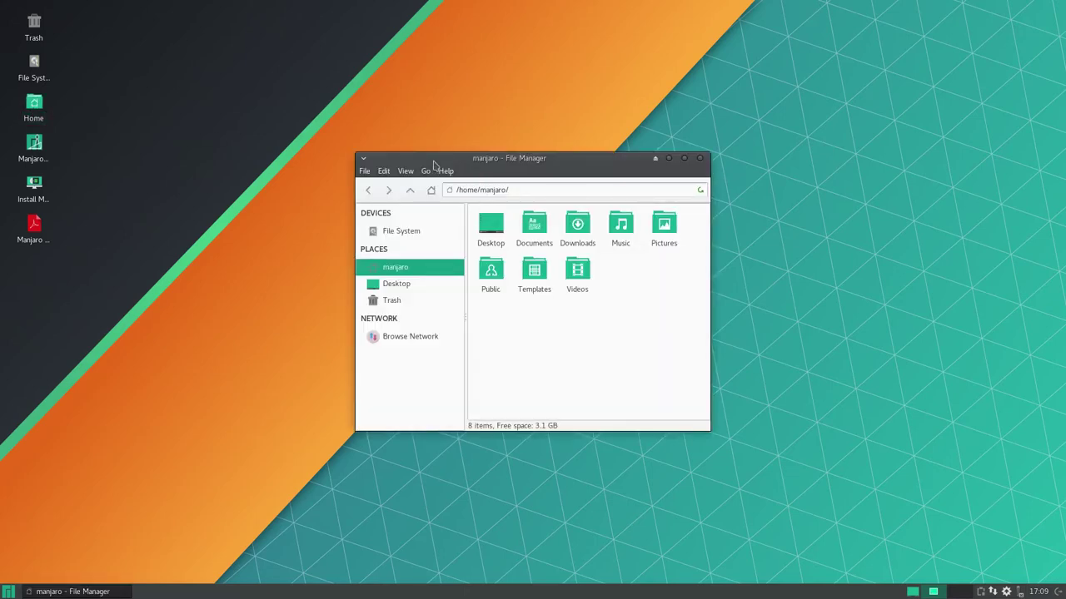
drag(707, 427, 883, 465)
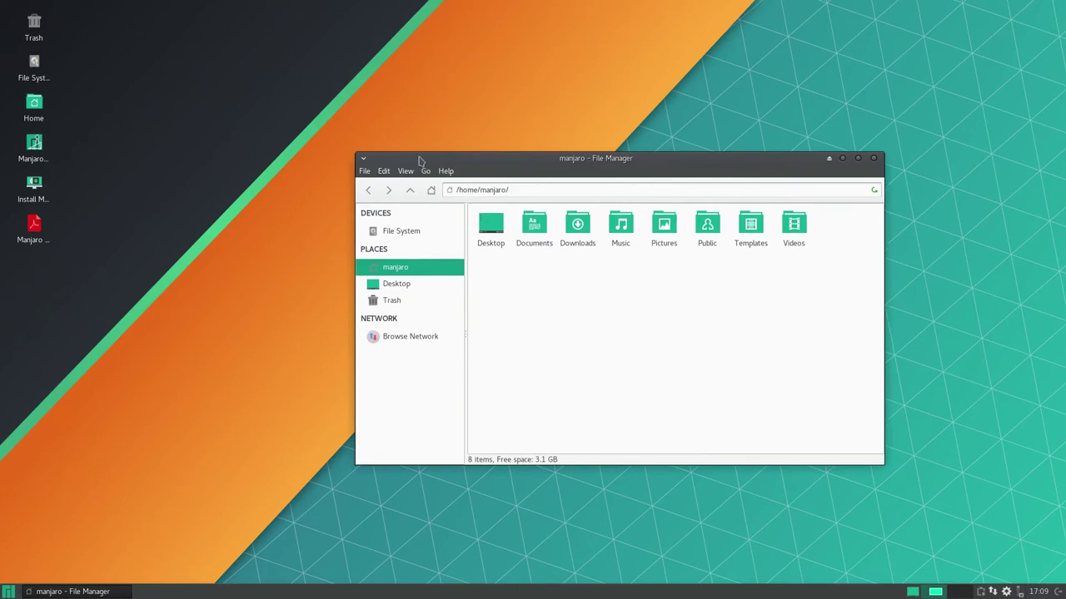
Review the file manager's about information and its authorship, documentation and artwork credits, and close the file manager.
click(447, 172)
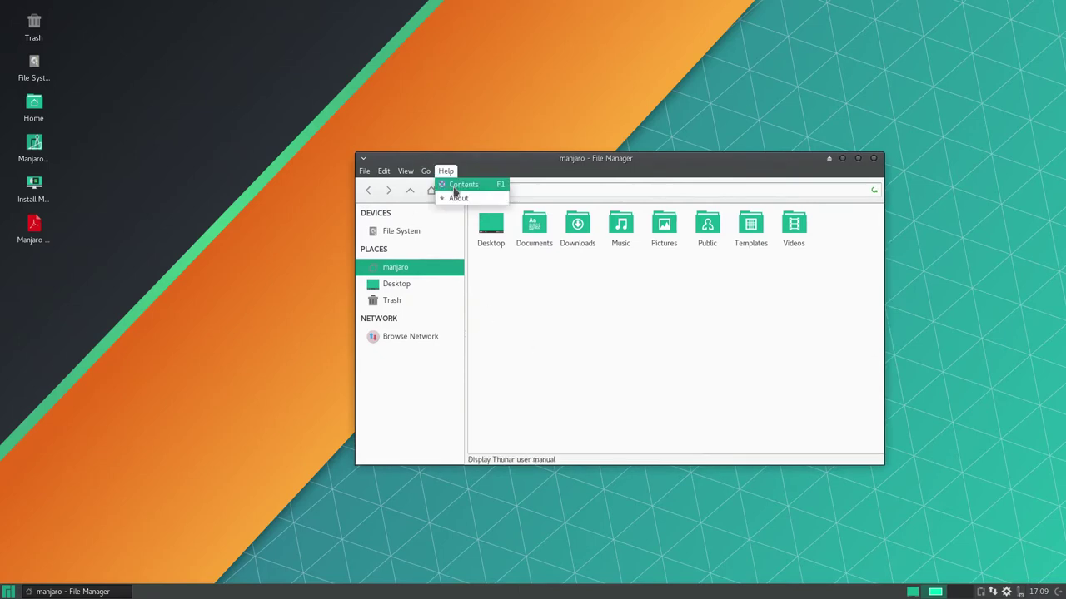
click(462, 198)
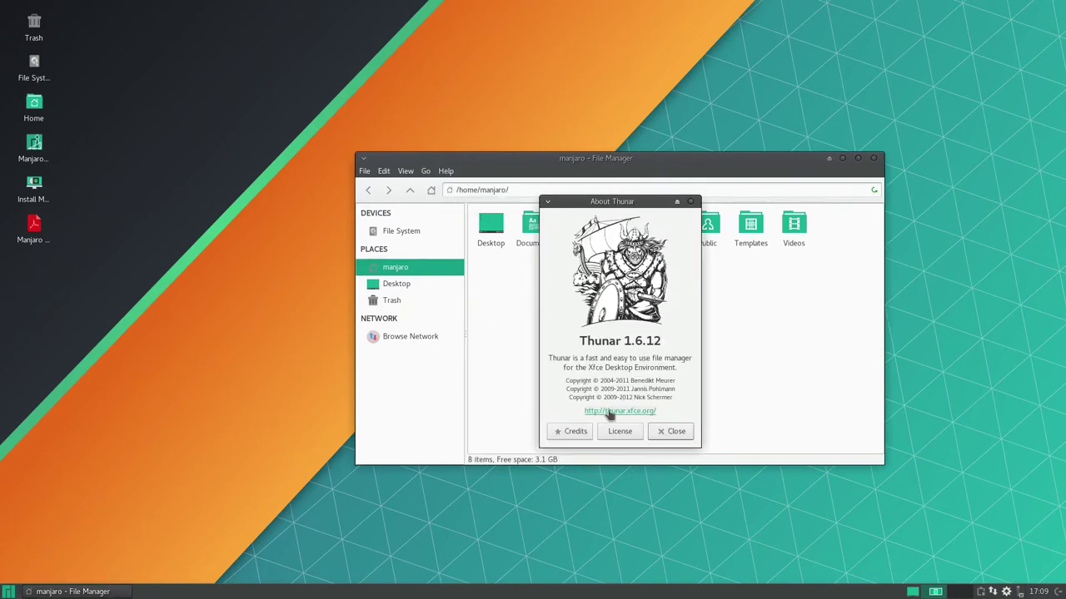
click(571, 432)
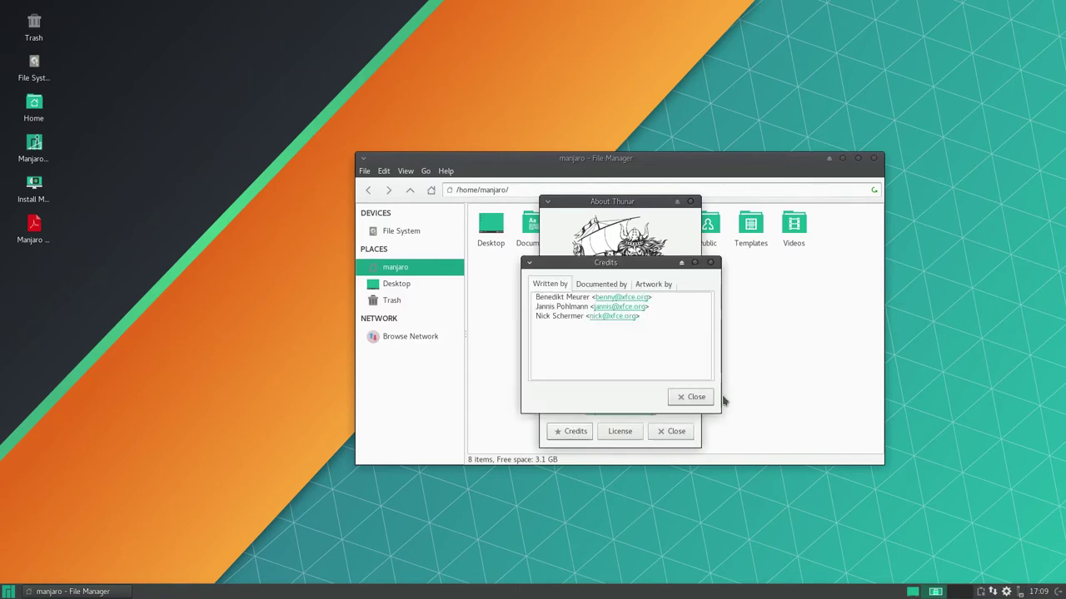
click(593, 288)
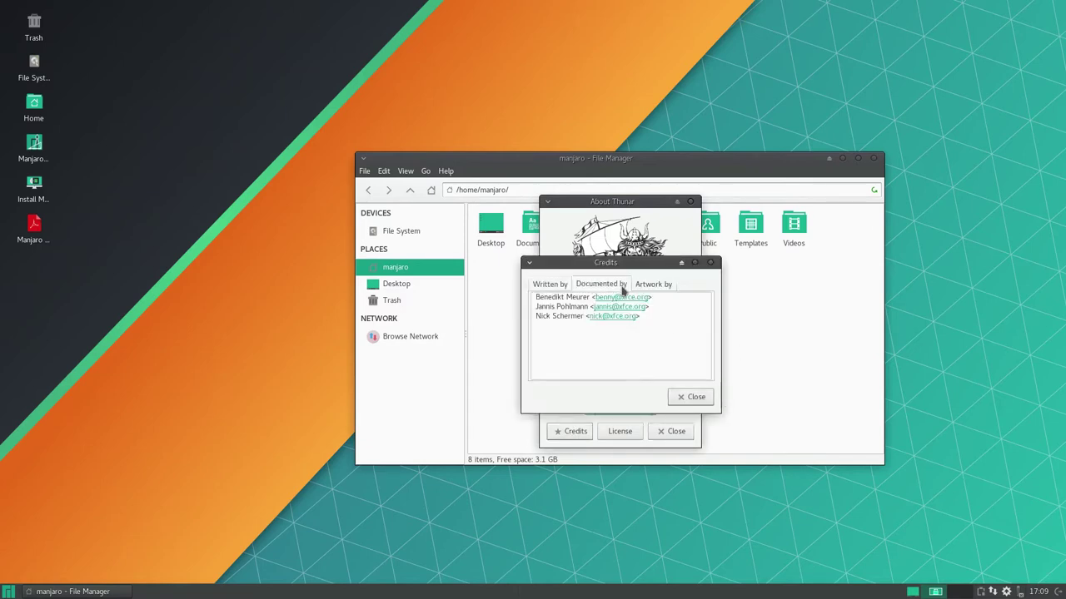
click(642, 289)
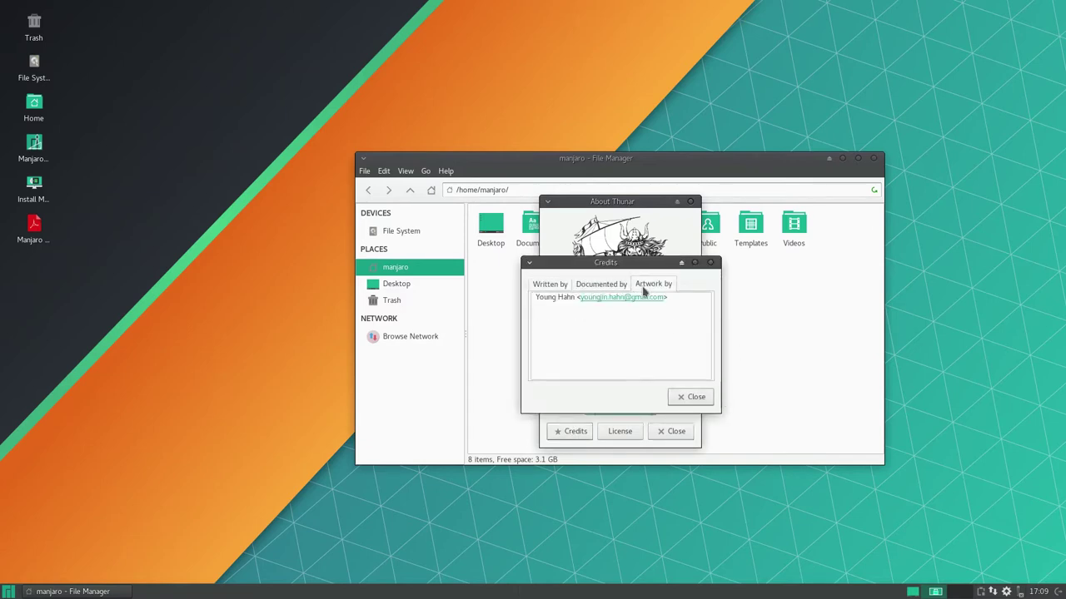
click(693, 397)
click(675, 431)
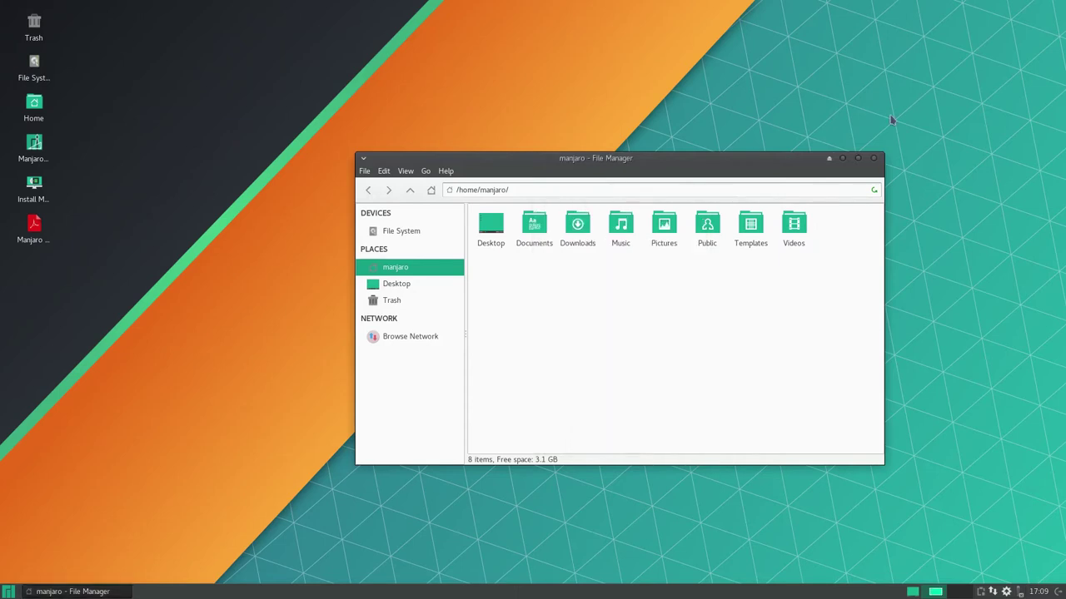
click(872, 159)
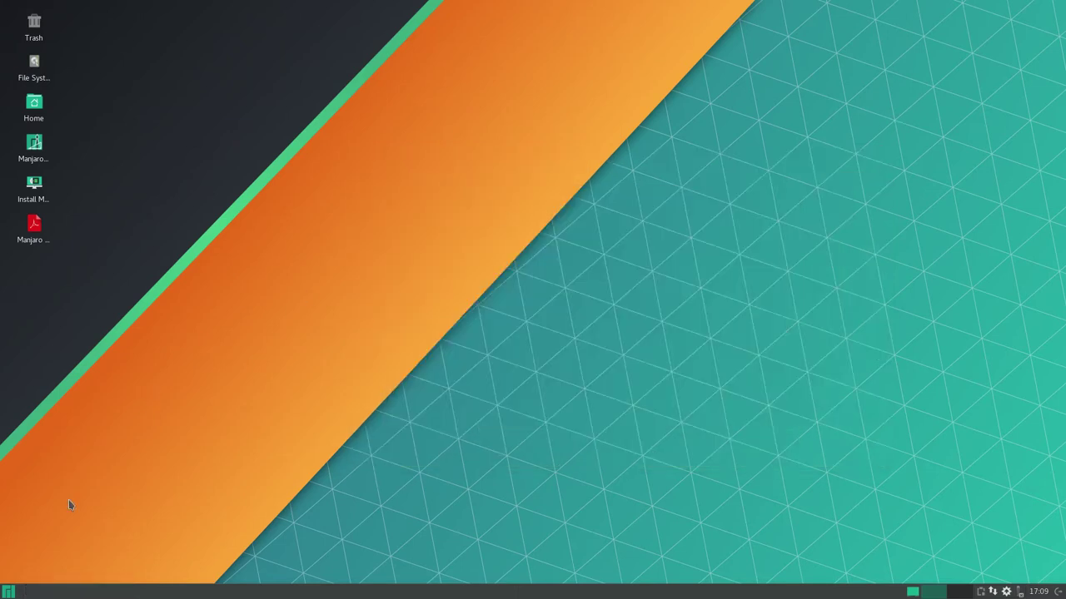
Look through the installed applications in the Accessories, Internet, Multimedia and Office categories.
click(5, 591)
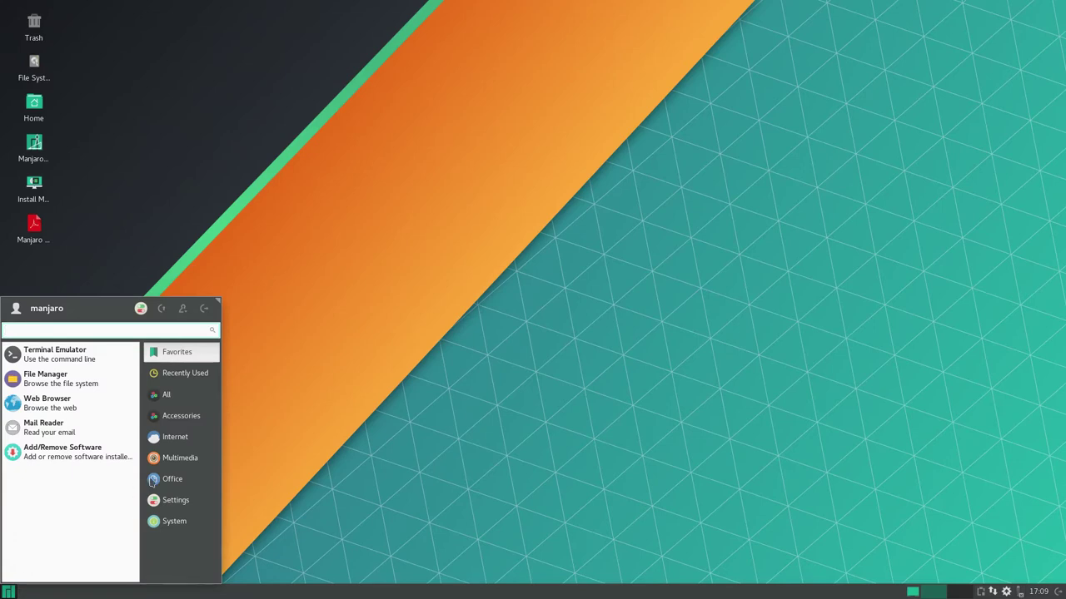
click(205, 422)
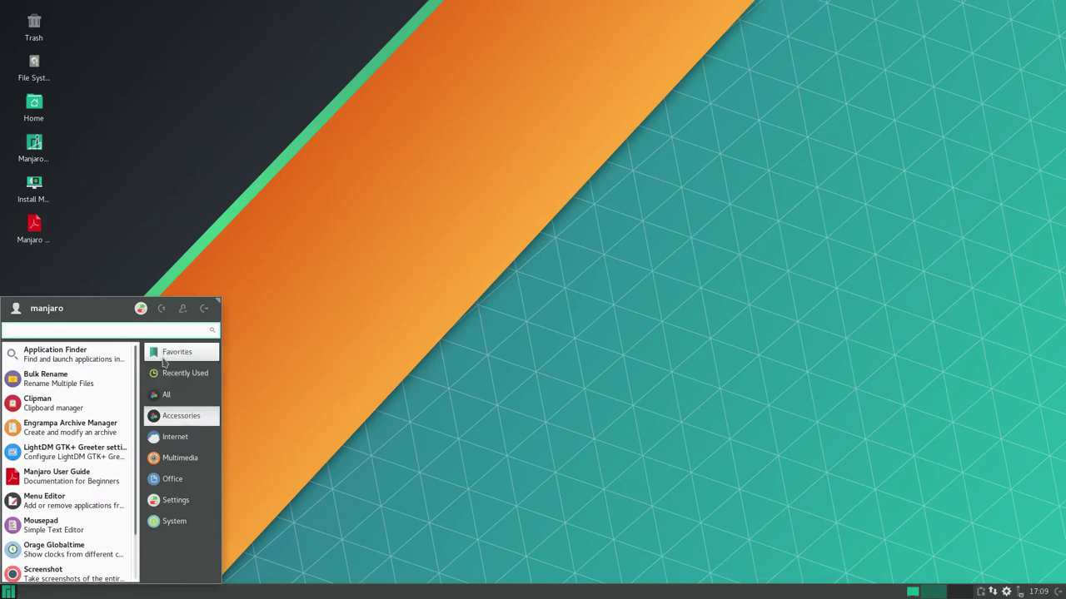
drag(139, 363, 142, 408)
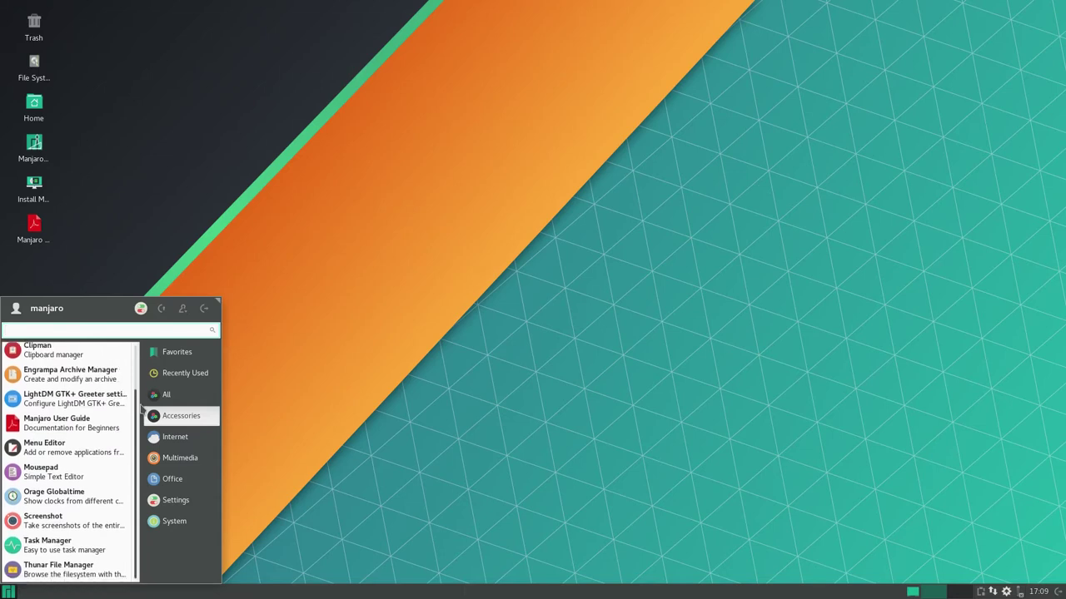
click(176, 439)
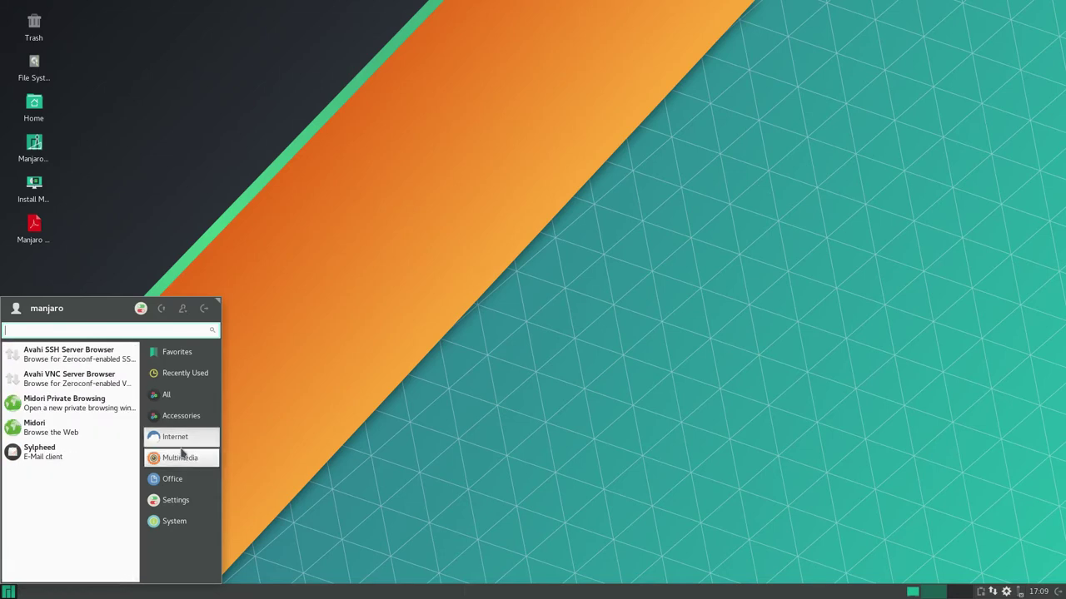
click(181, 454)
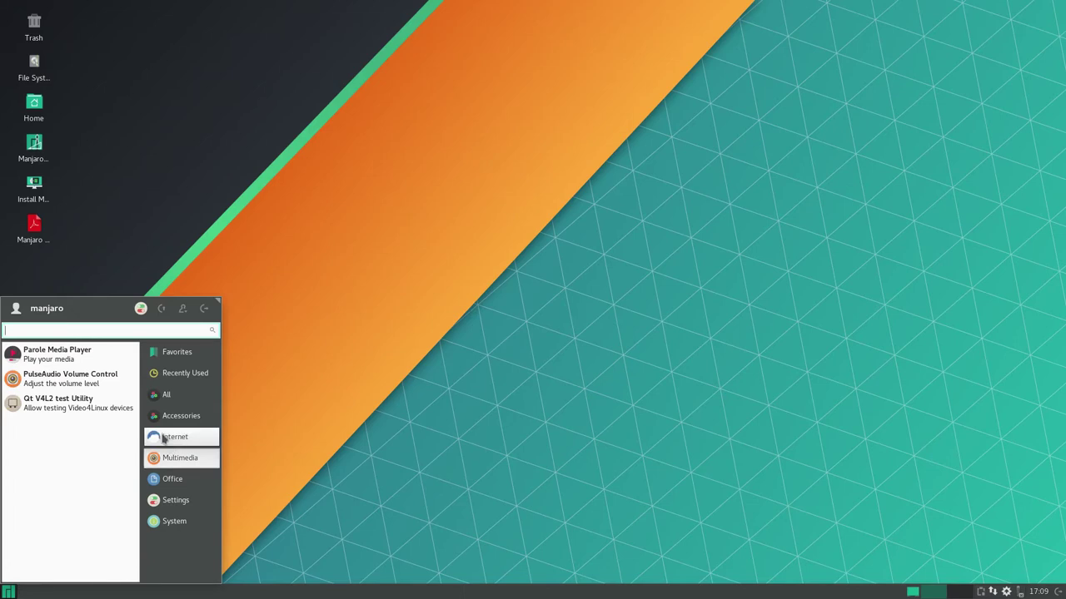
click(179, 481)
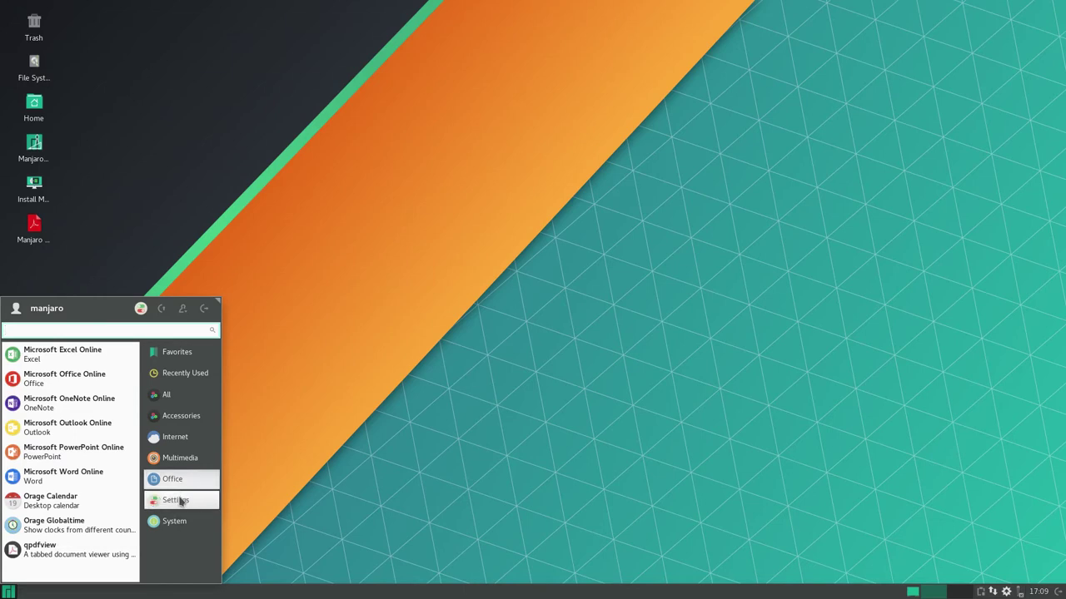
Look through the full Settings and System application categories, and close the installer's terminal window.
click(177, 500)
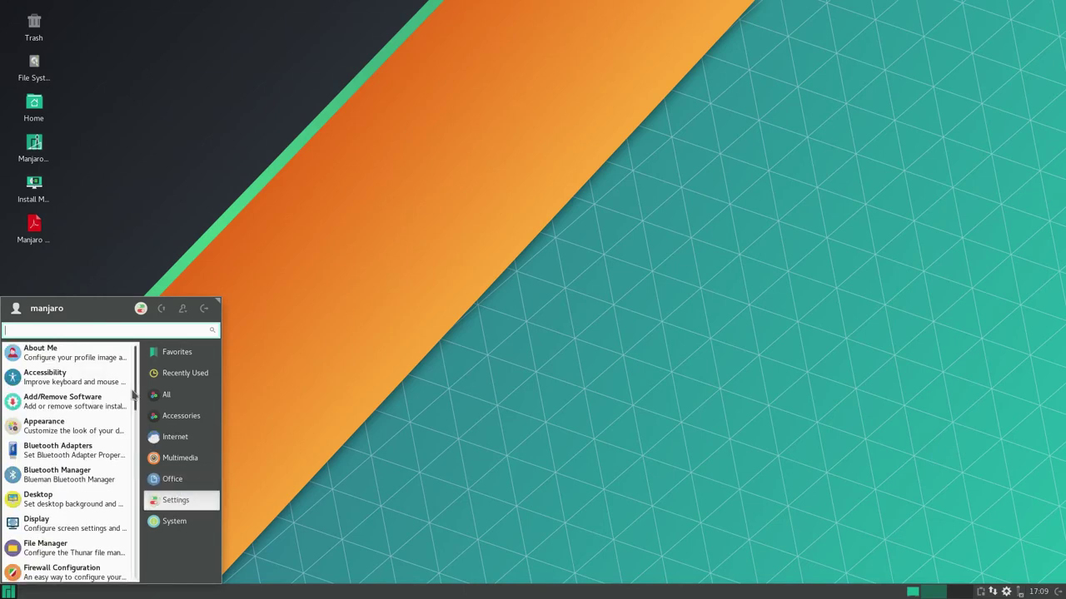
drag(132, 399, 134, 571)
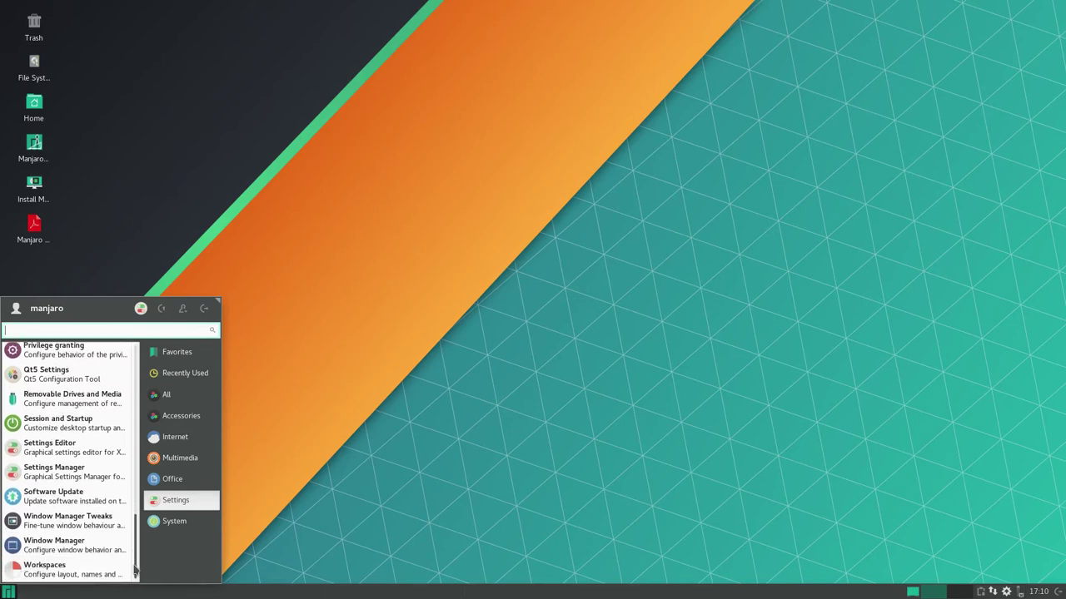
click(162, 521)
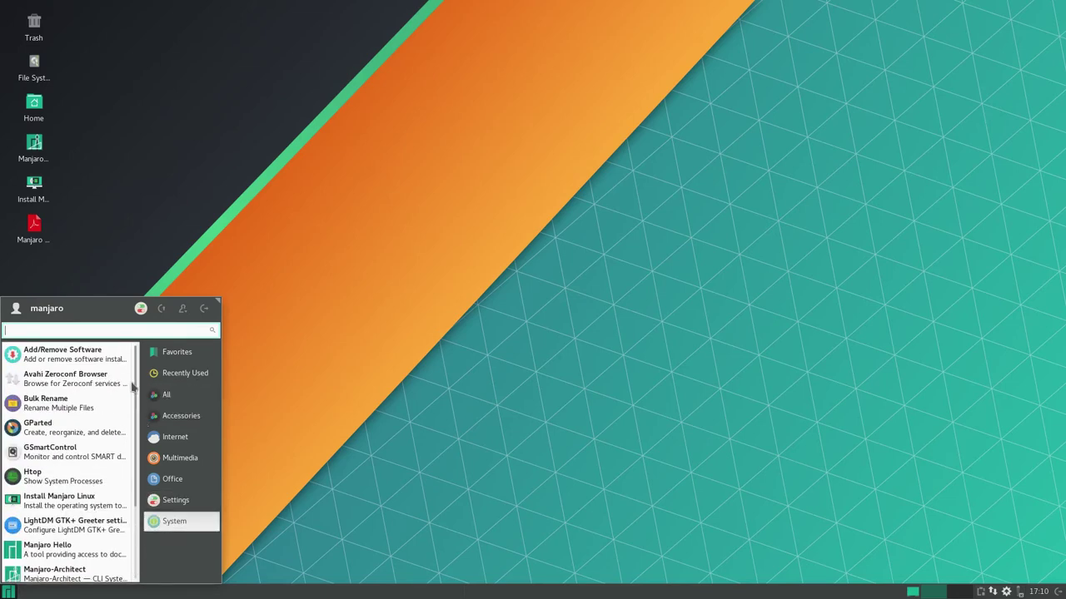
drag(136, 388, 127, 472)
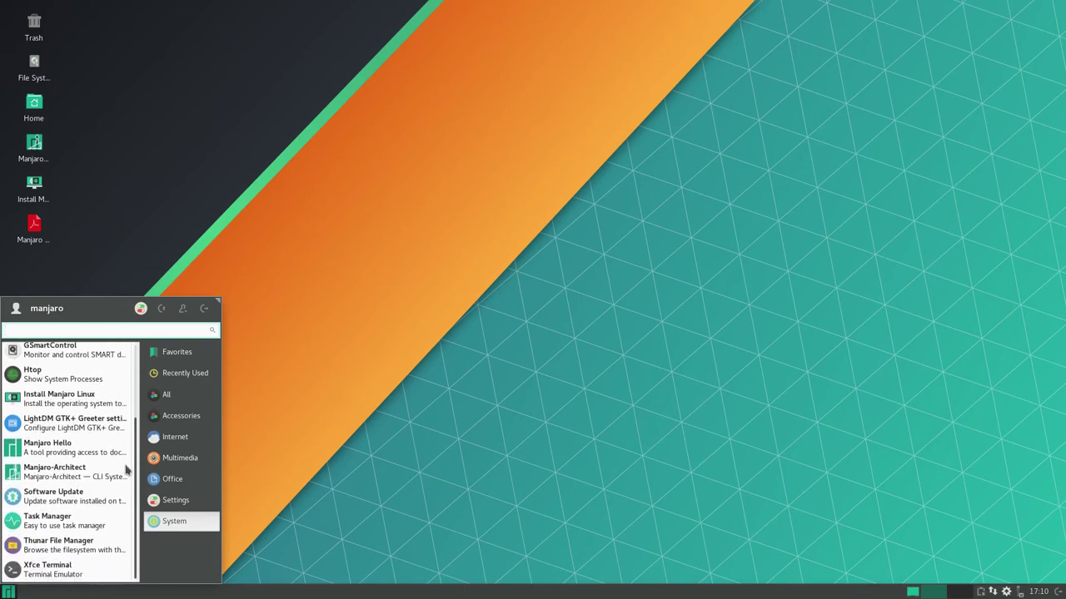
key(Escape)
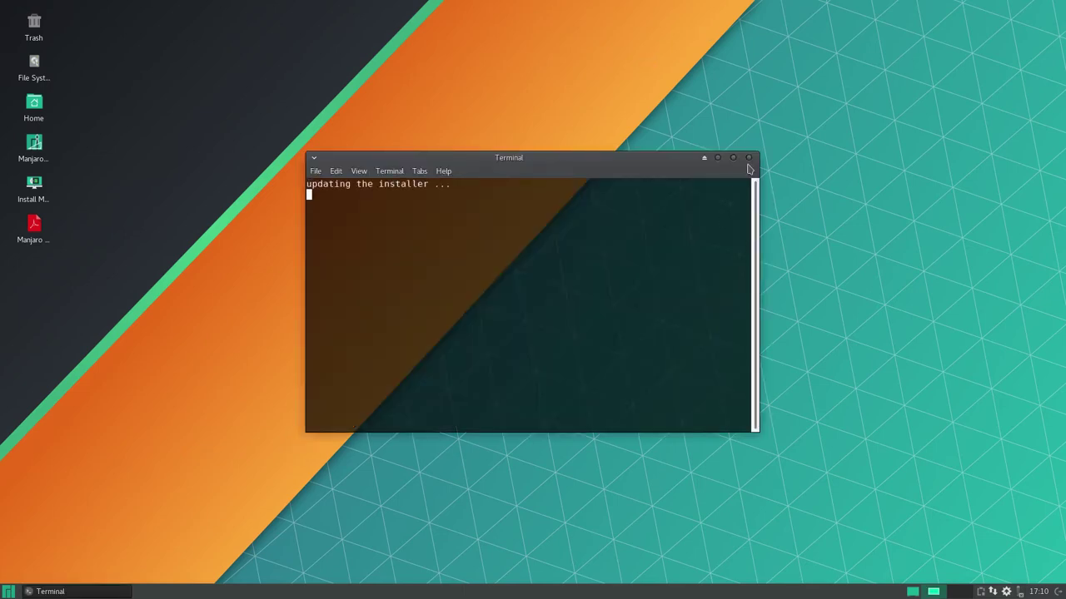
click(748, 158)
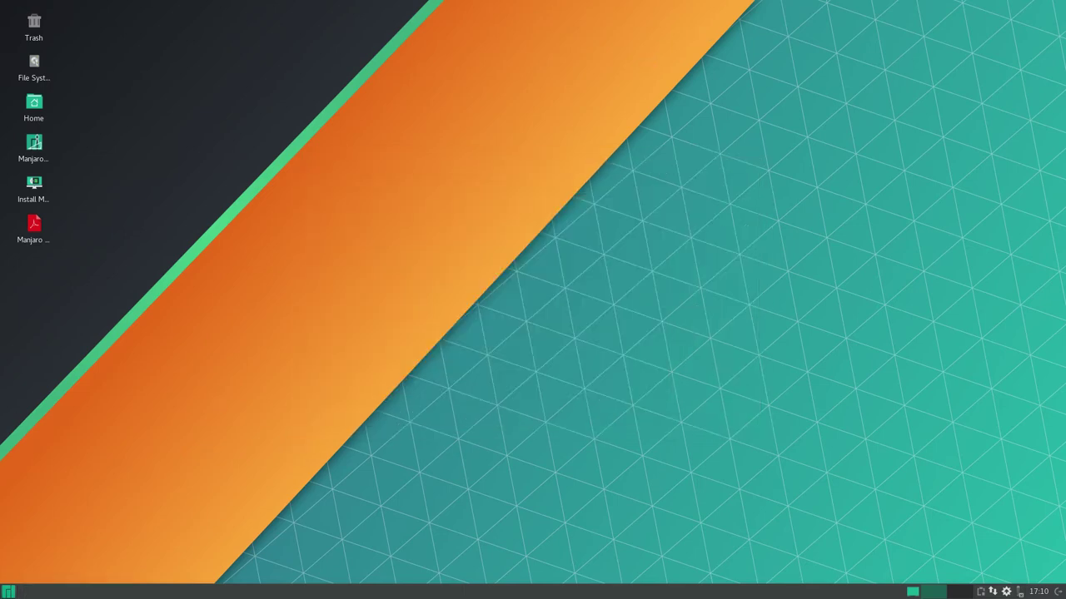
Open the Appearance section of the desktop settings and examine the list of available style themes.
click(9, 592)
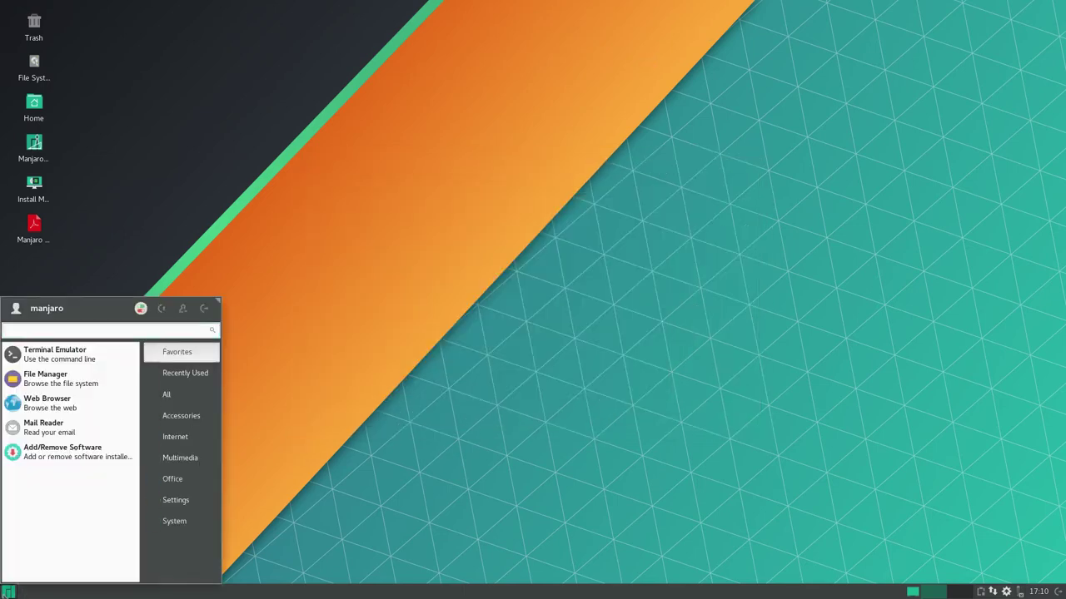
click(140, 308)
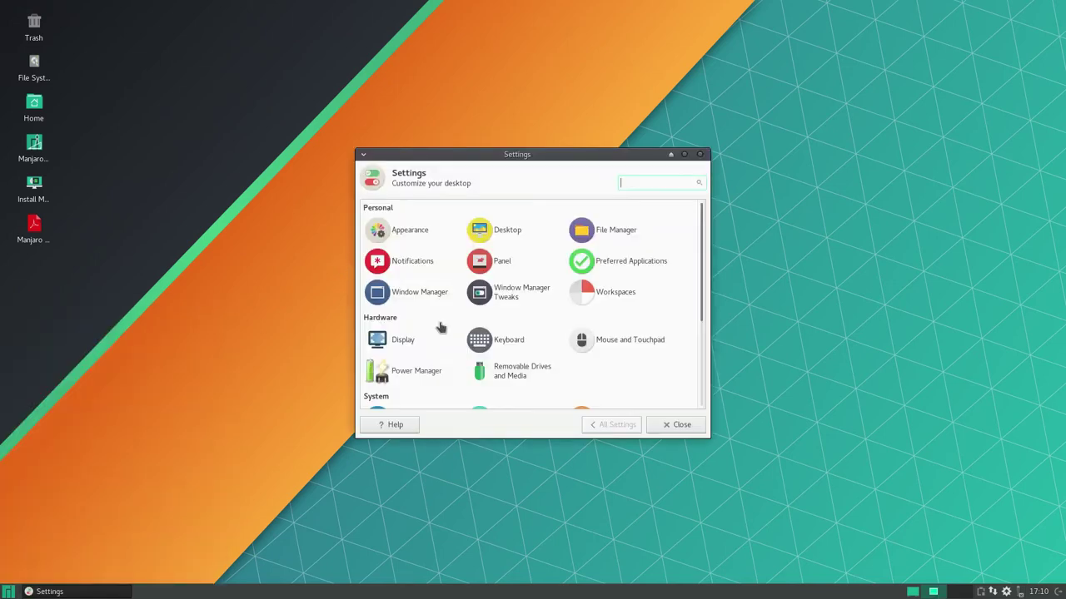
click(711, 445)
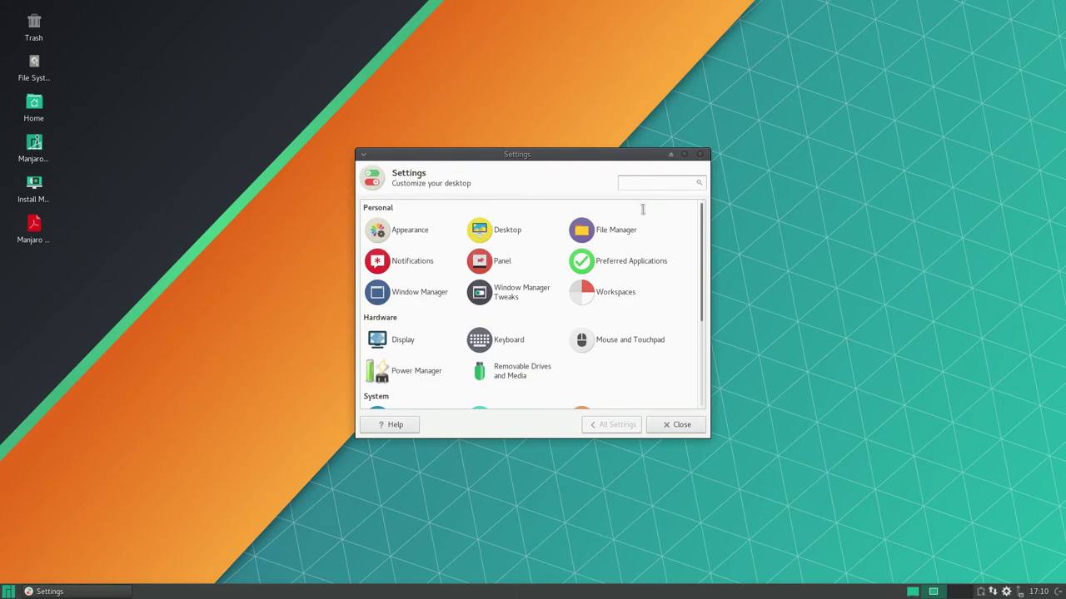
click(407, 233)
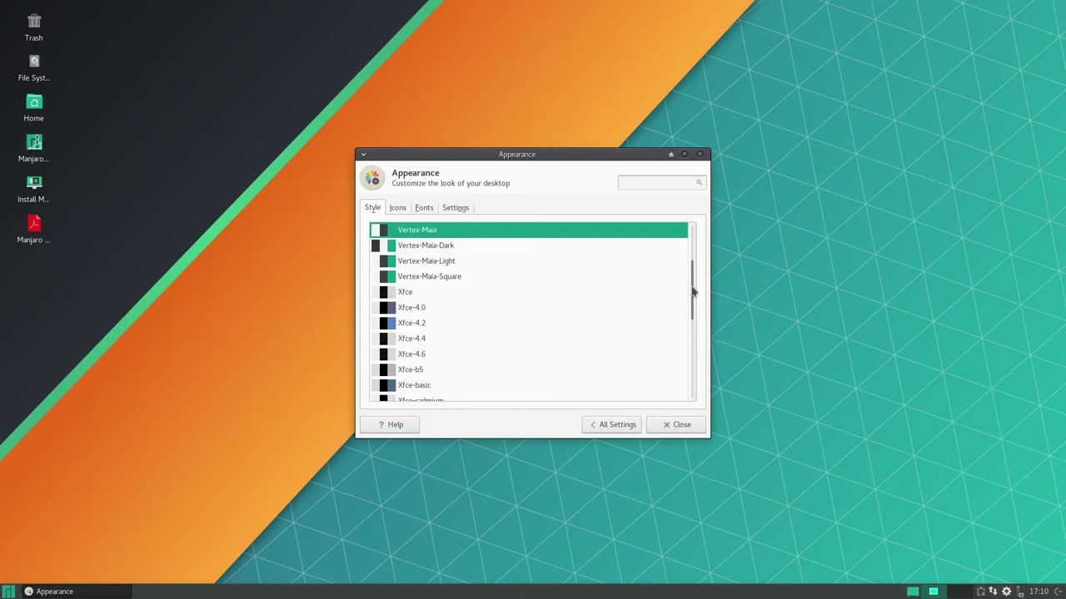
scroll(691, 290, up, 3)
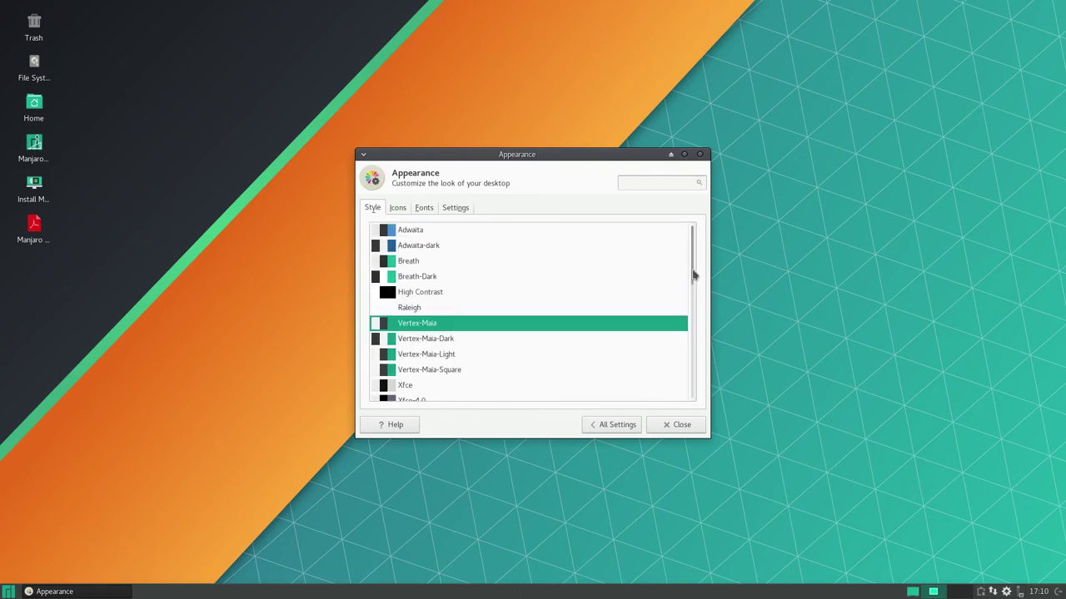
scroll(690, 297, down, 3)
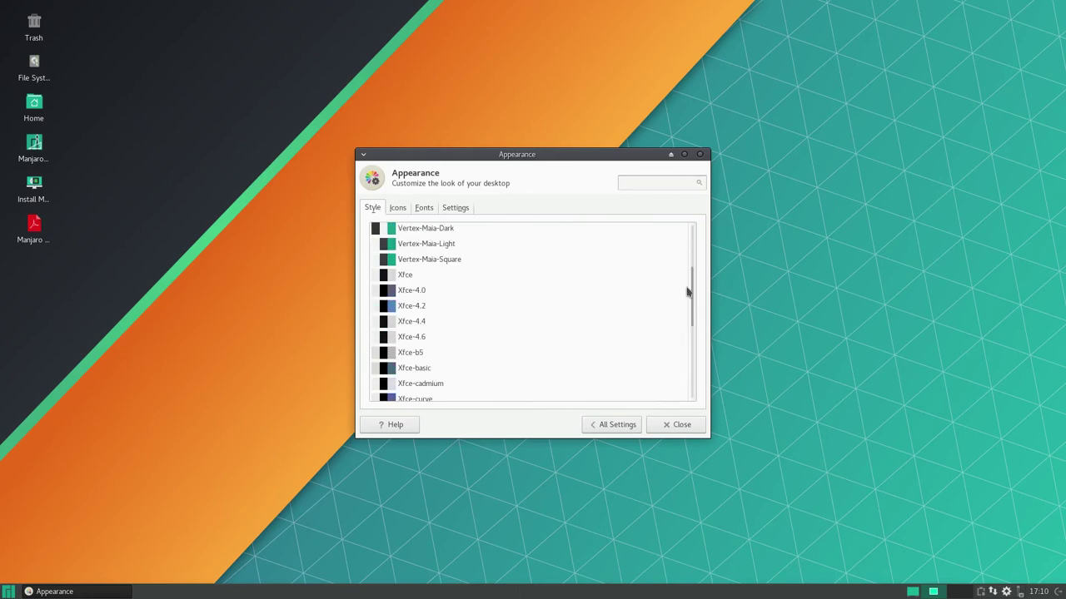
drag(695, 303, 699, 254)
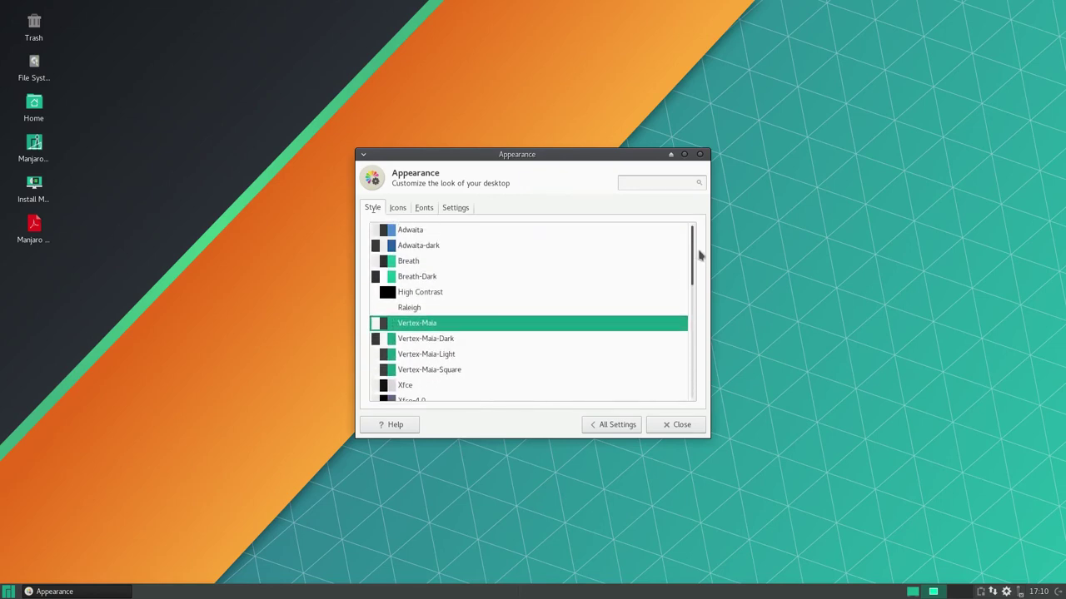
Examine the icon themes, font options and general settings for the desktop's appearance, and close the settings window.
click(395, 208)
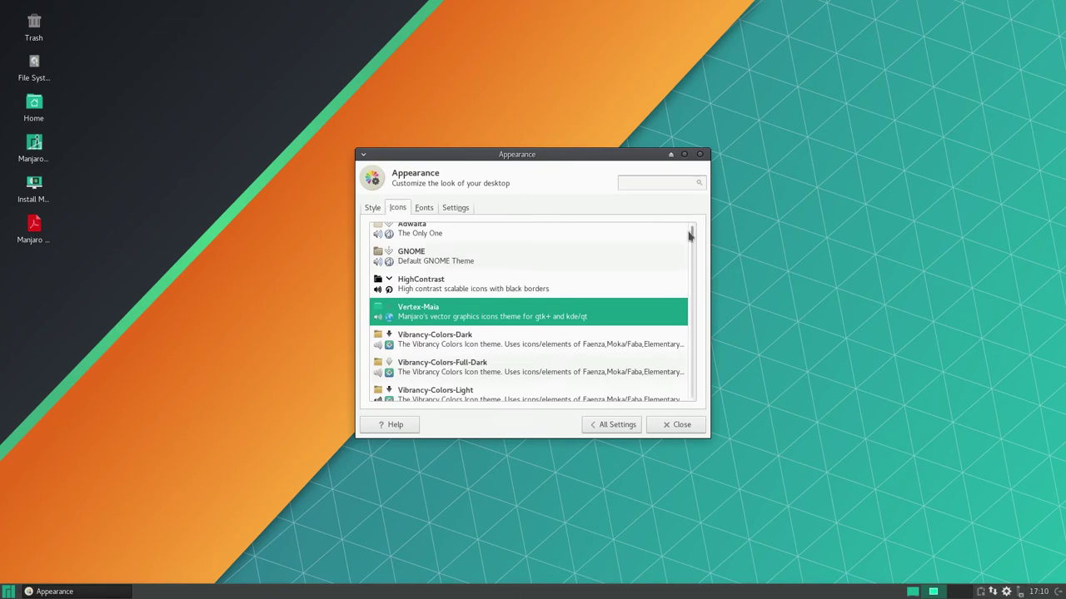
drag(691, 238, 690, 395)
click(426, 209)
click(456, 210)
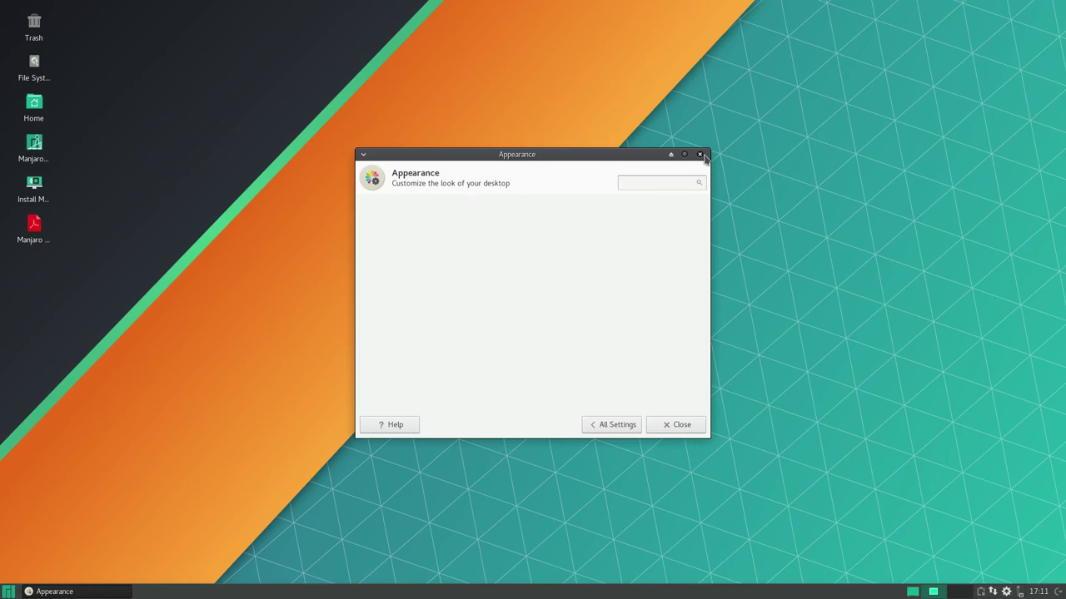
click(700, 155)
View the desktop's background settings and close them without changing the wallpaper.
right_click(448, 159)
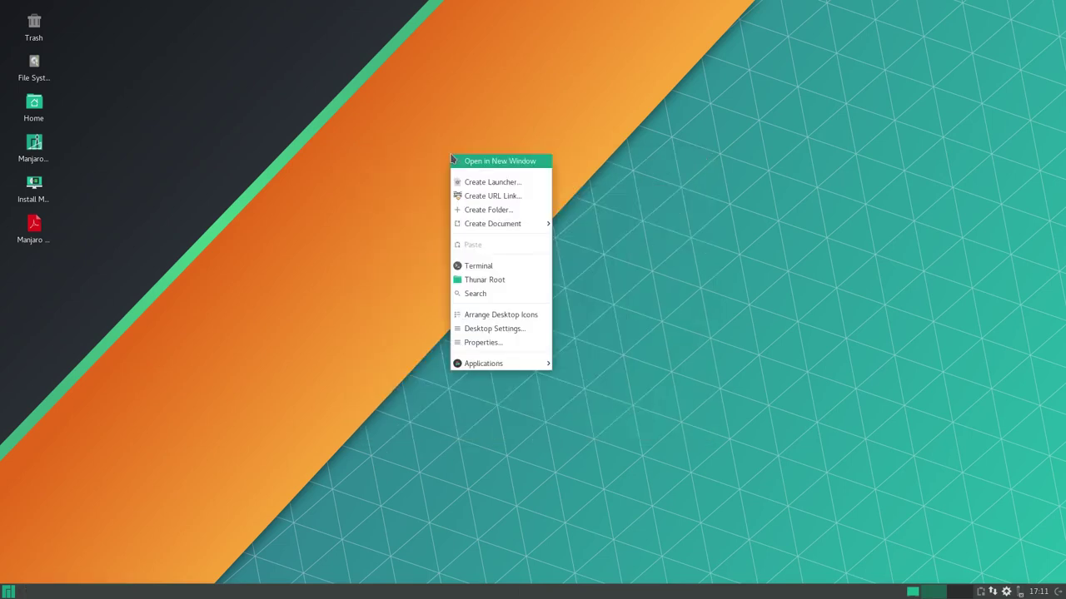
click(470, 327)
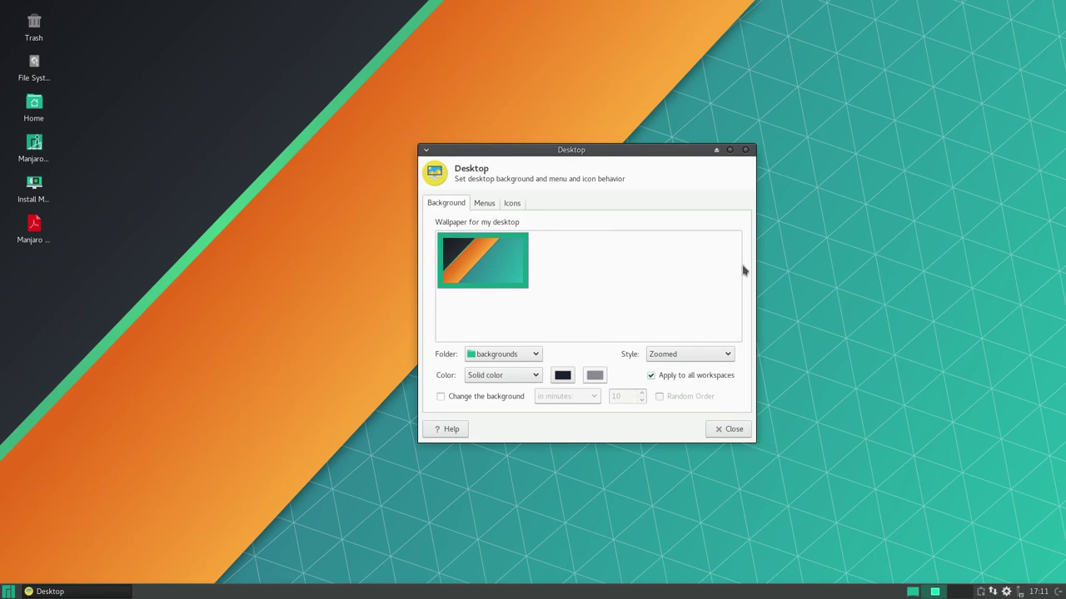
click(743, 150)
Open a terminal in the Desktop folder, view the version information and credits of xfce4-terminal, and close the About dialog.
right_click(487, 150)
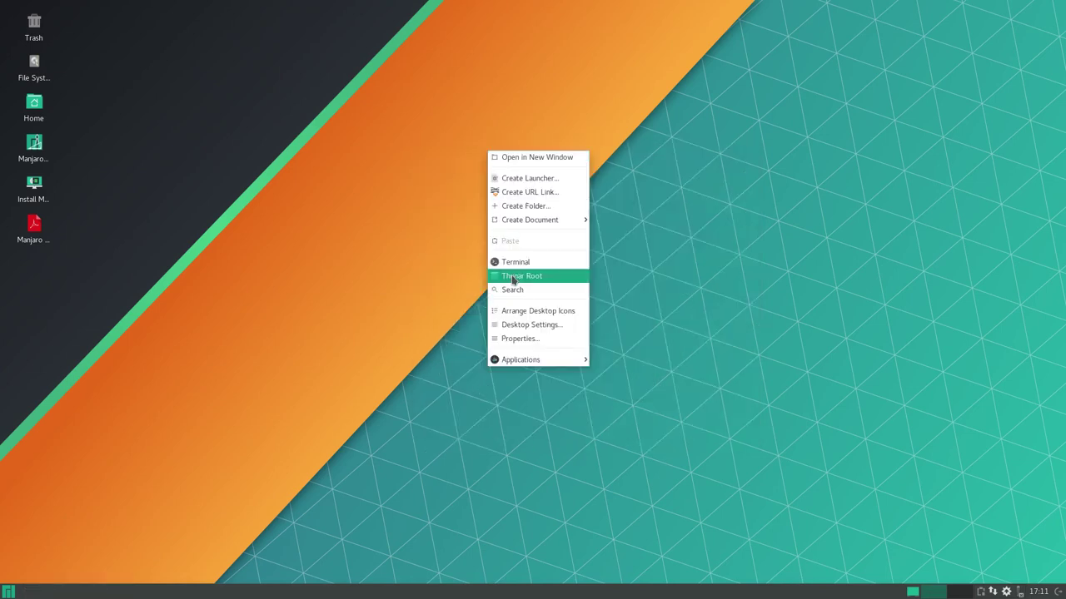
click(517, 263)
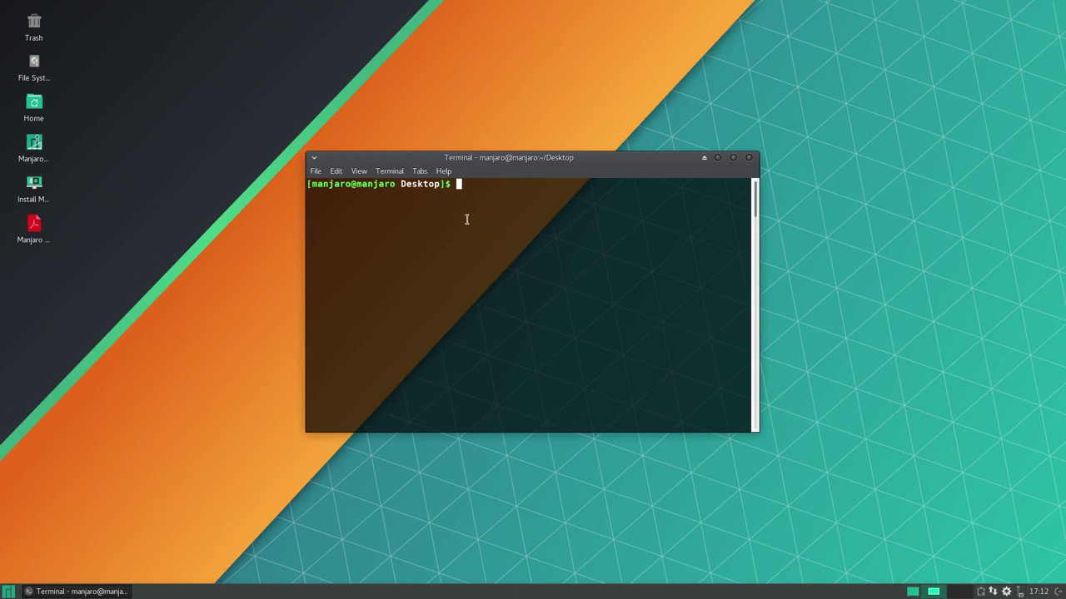
click(450, 172)
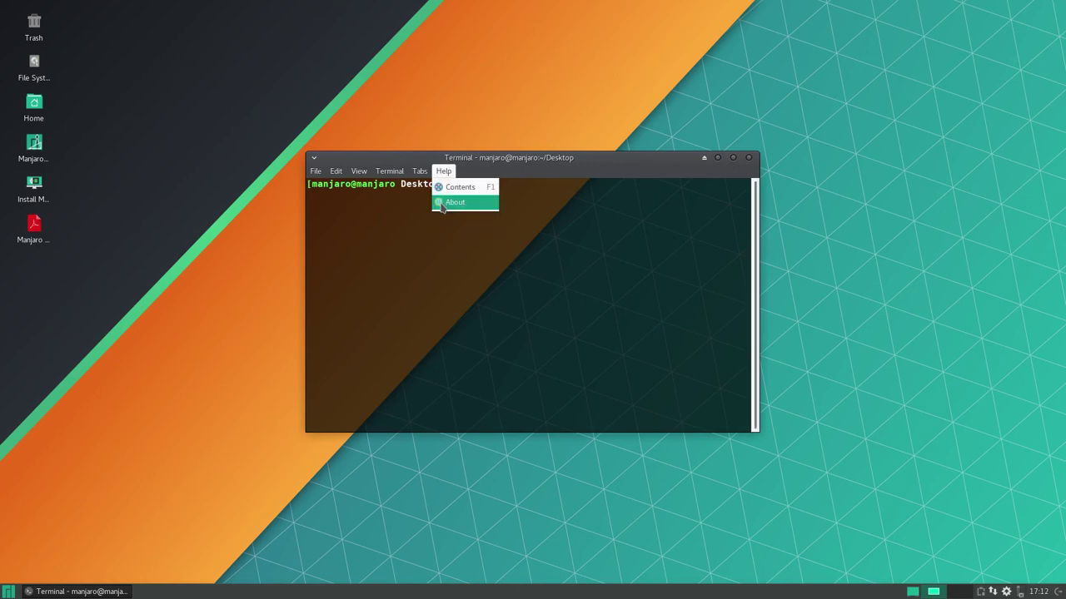
click(445, 203)
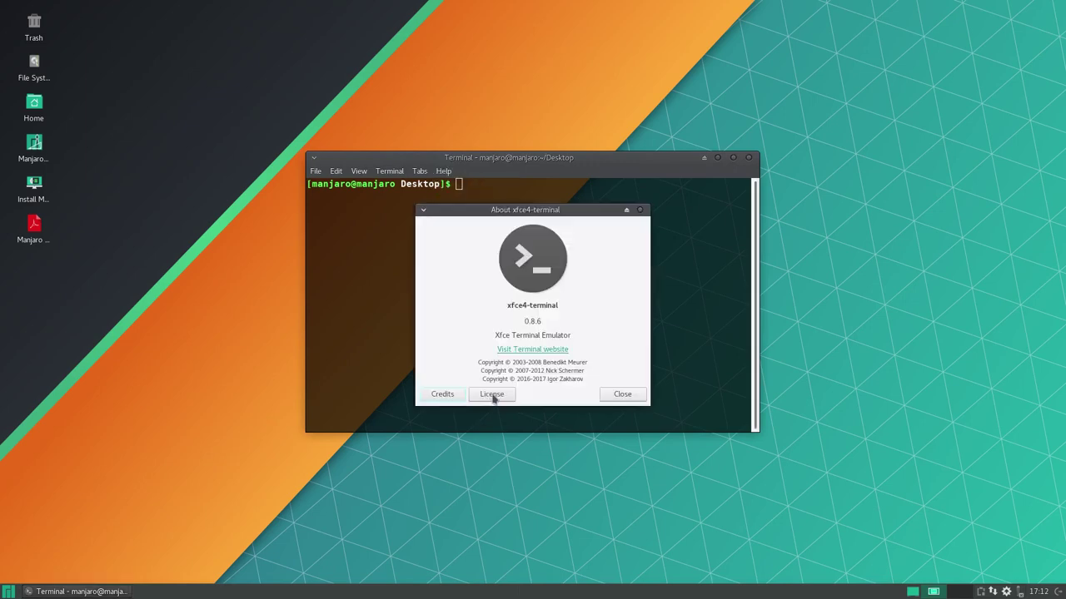
click(448, 396)
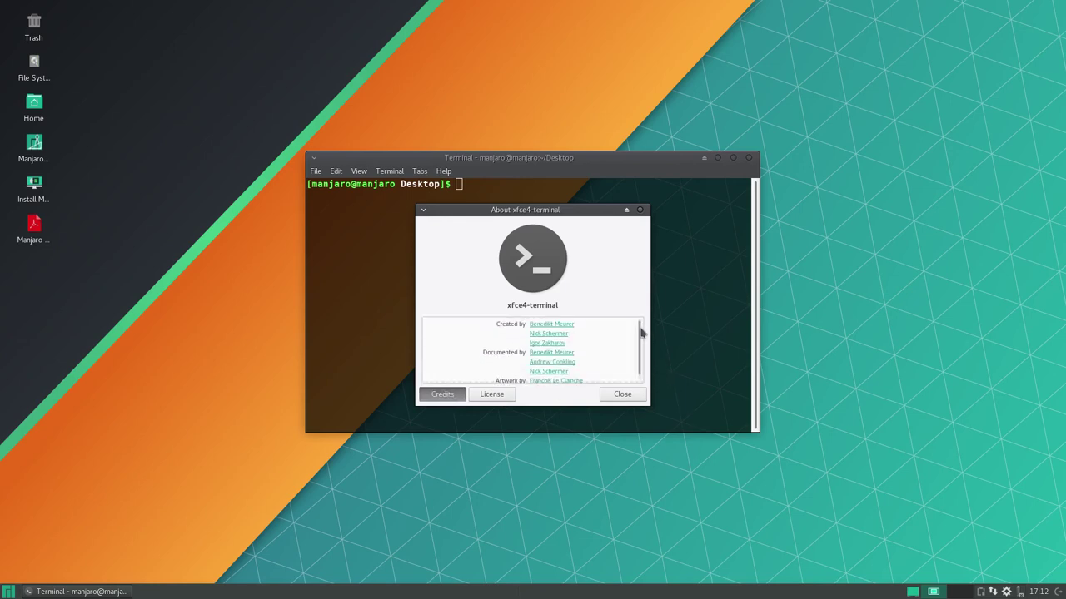
scroll(641, 333, down, 1)
scroll(641, 333, up, 1)
click(603, 397)
text(UNAME-A)
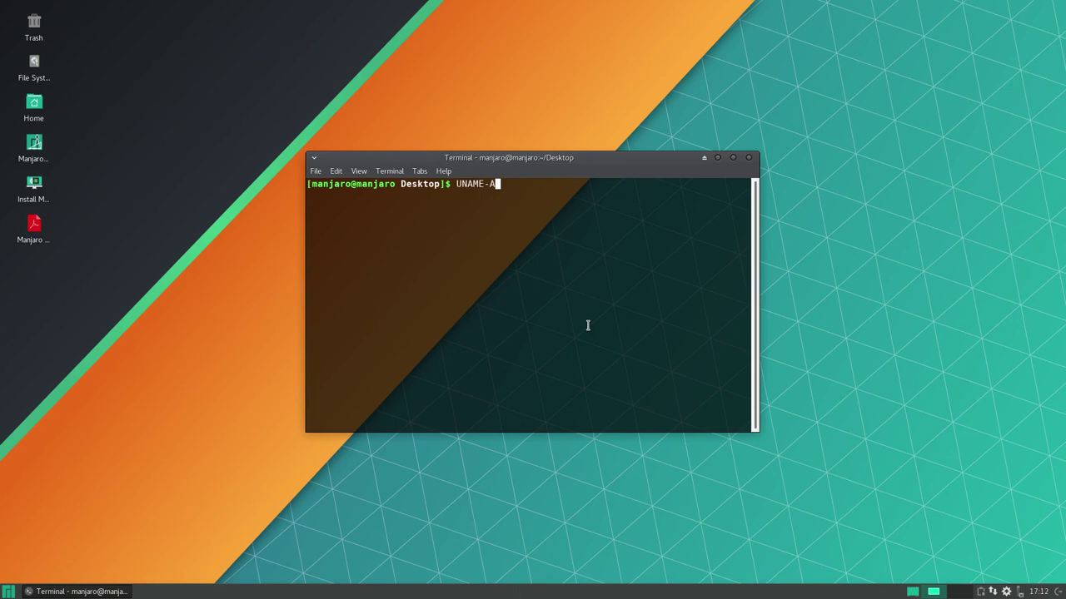
key(BackSpace)
key(BackSpace)
key(BackSpace)
key(BackSpace)
key(BackSpace)
key(BackSpace)
key(BackSpace)
Display the system and kernel release information with uname -a and uname -r, and close the terminal.
text(uname -a)
key(Return)
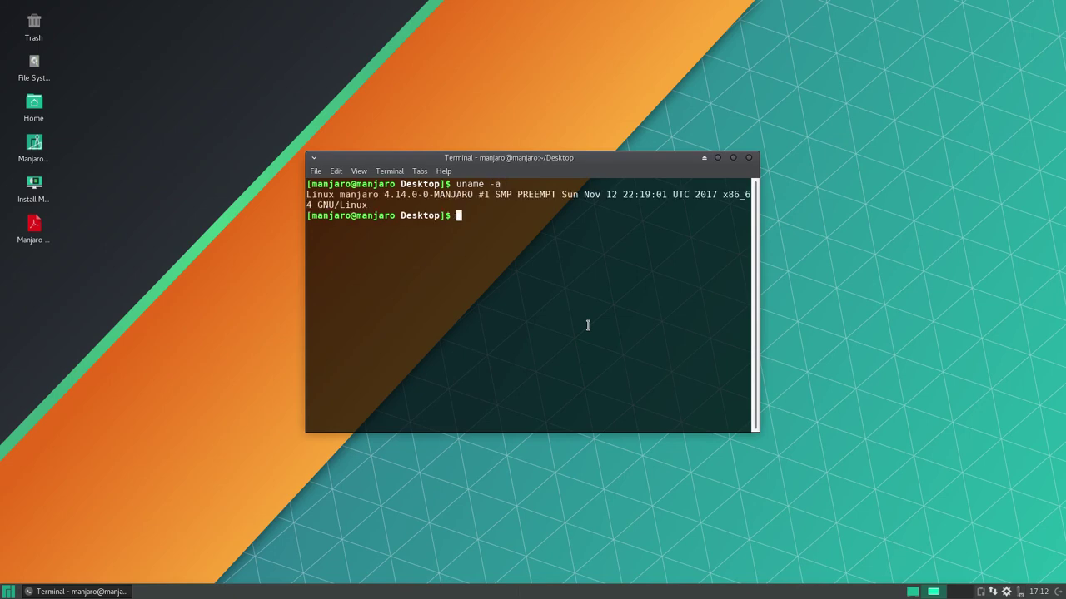
text(uname -r)
key(Return)
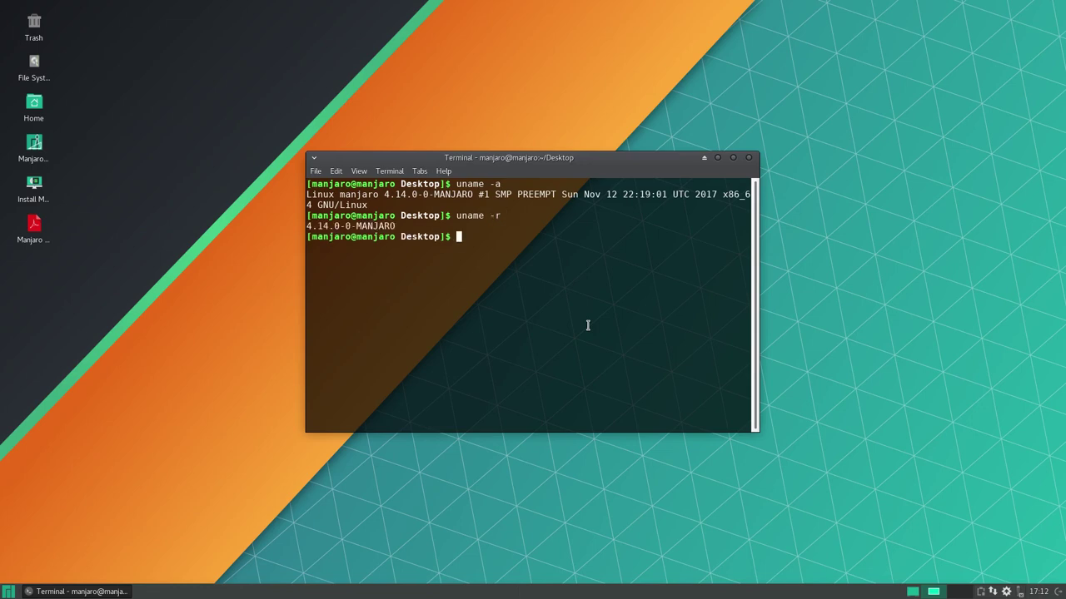
click(748, 158)
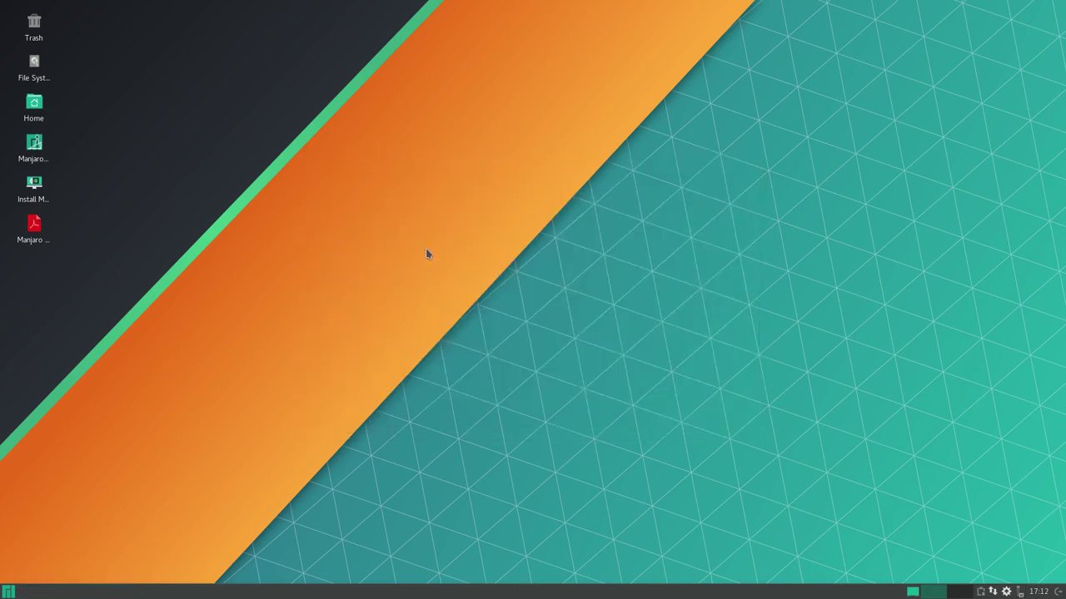